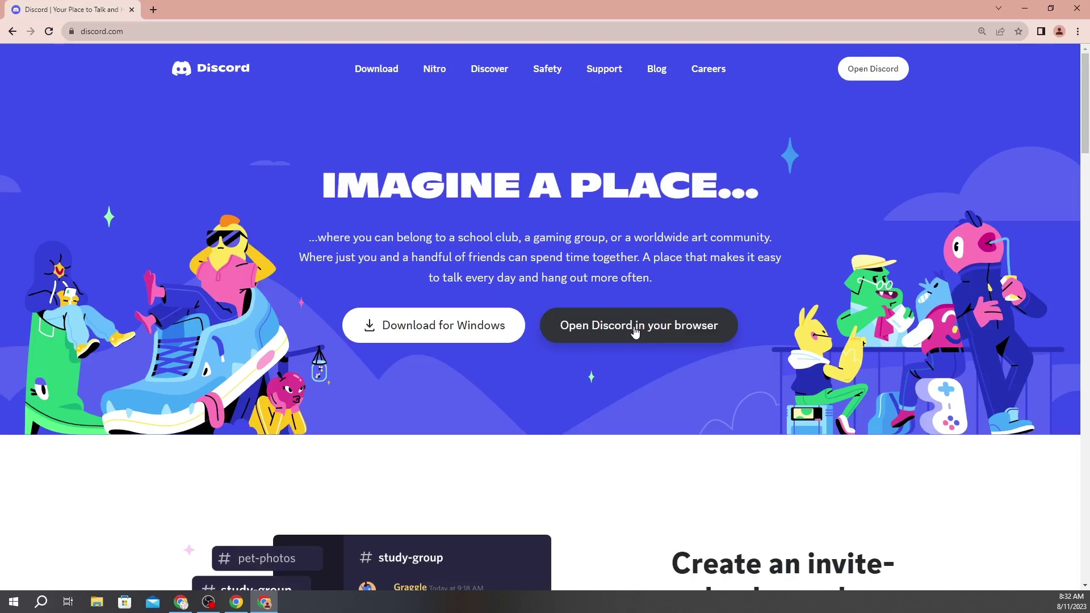
# Launch Discord's web app in the browser from the discord.com home page.
pyautogui.click(653, 328)
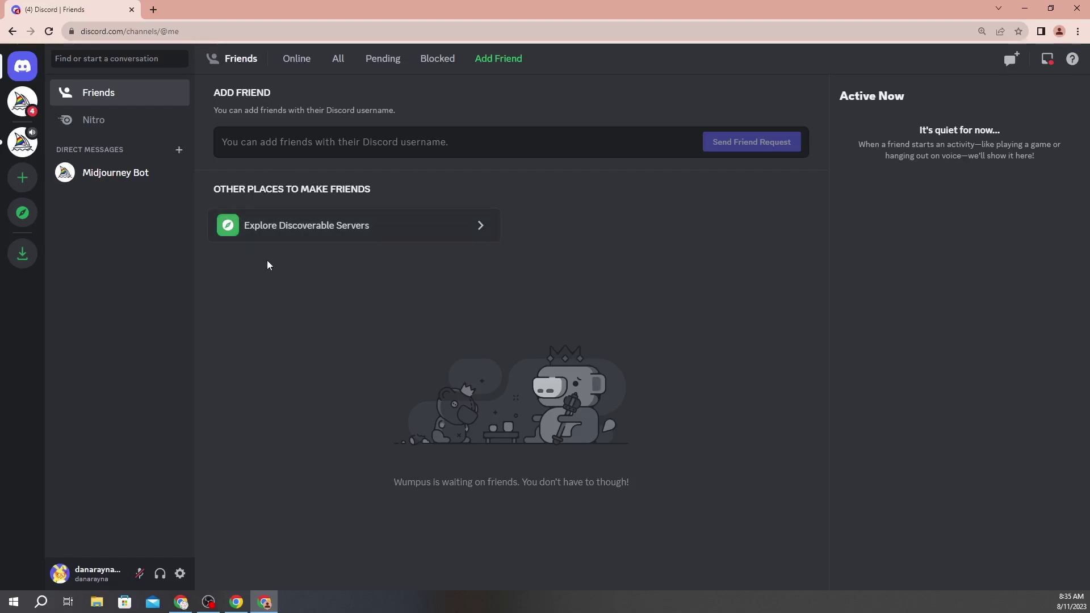
# Browse discoverable servers and open the featured Midjourney community card.
pyautogui.click(288, 237)
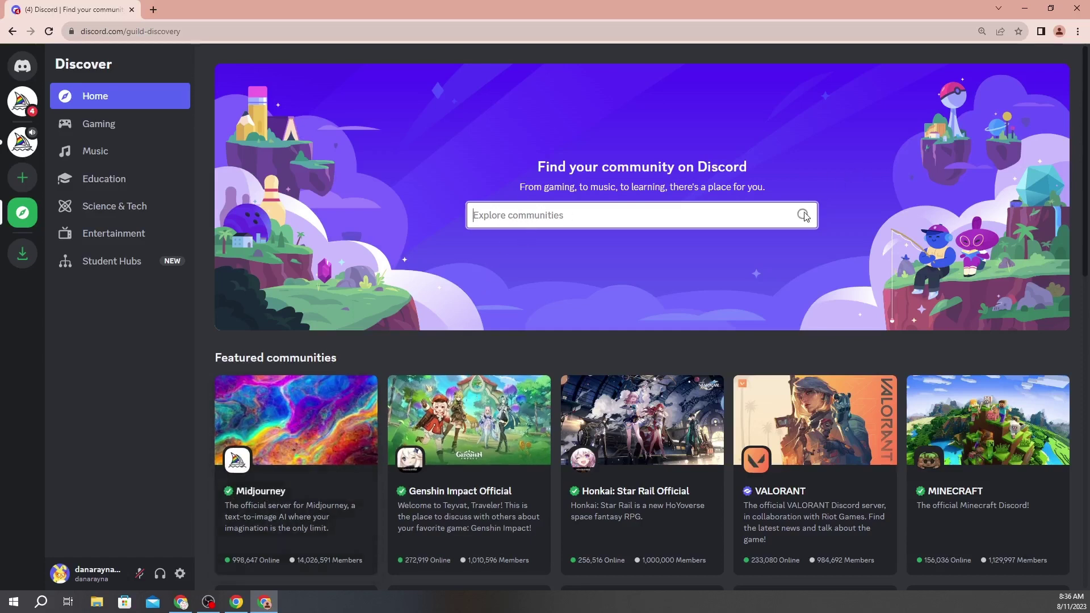
pyautogui.click(253, 490)
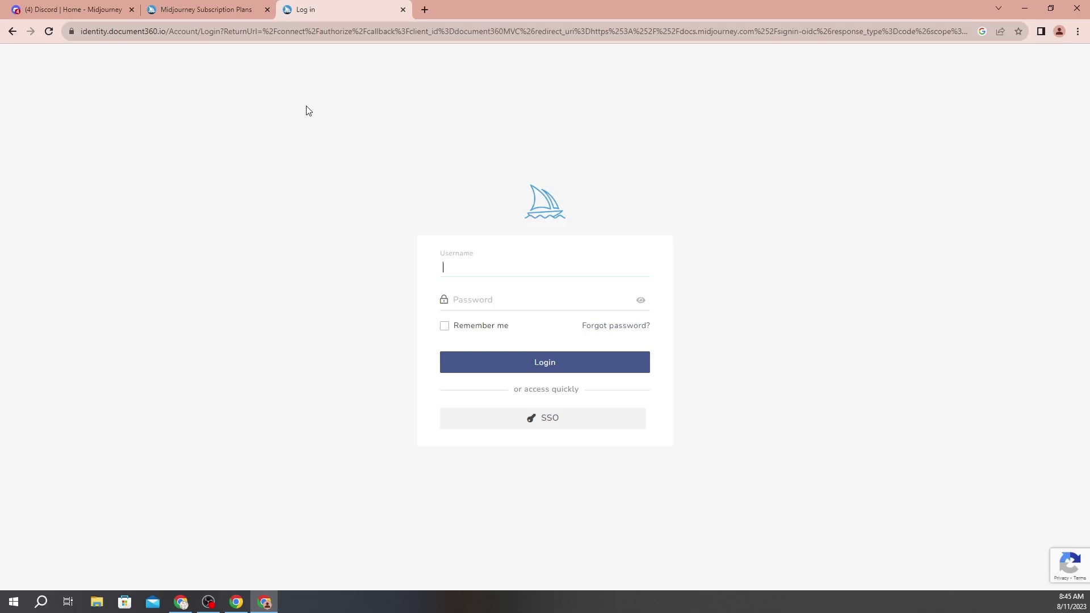
# Switch to Midjourney Subscription Plans and view the Plan Comparison table, Basic $10 to Mega $120.
pyautogui.click(205, 9)
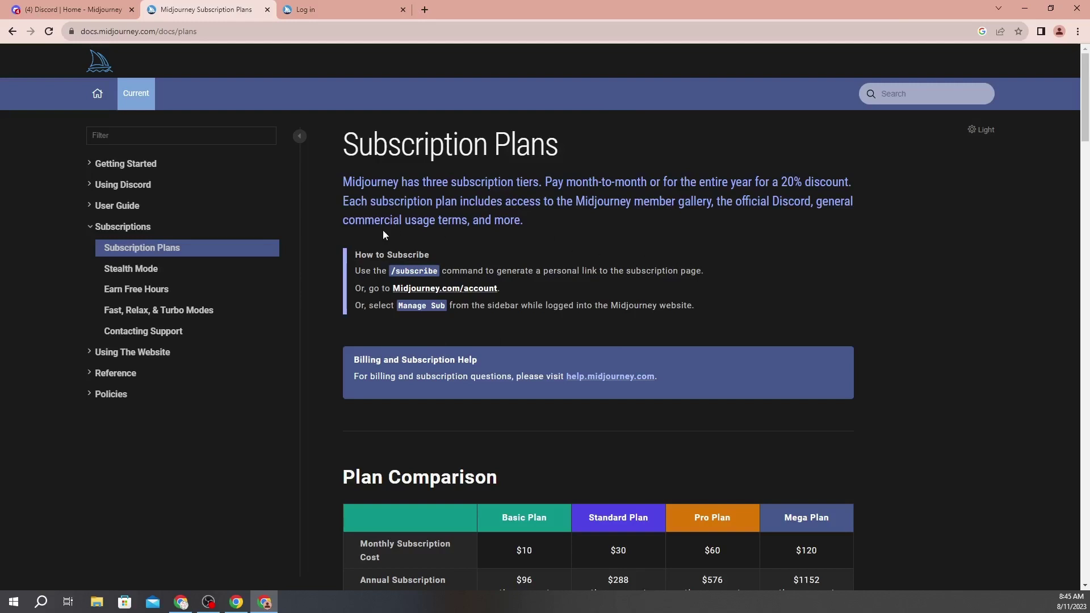
pyautogui.scroll(-4, 308, 346)
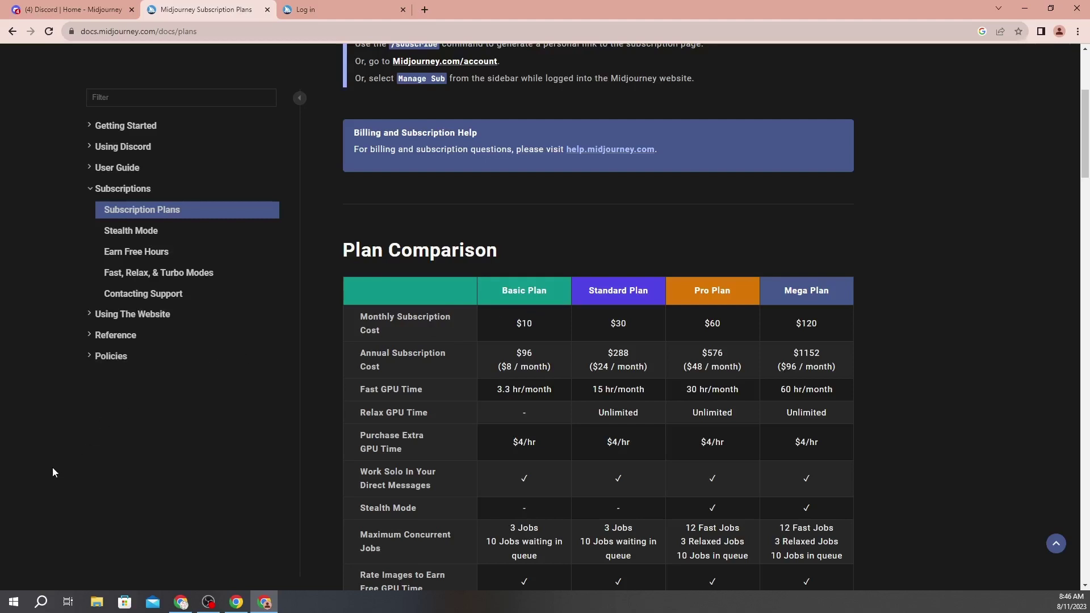
# Return to the Discord window and open the Midjourney server's #newbies-110 channel.
pyautogui.click(182, 603)
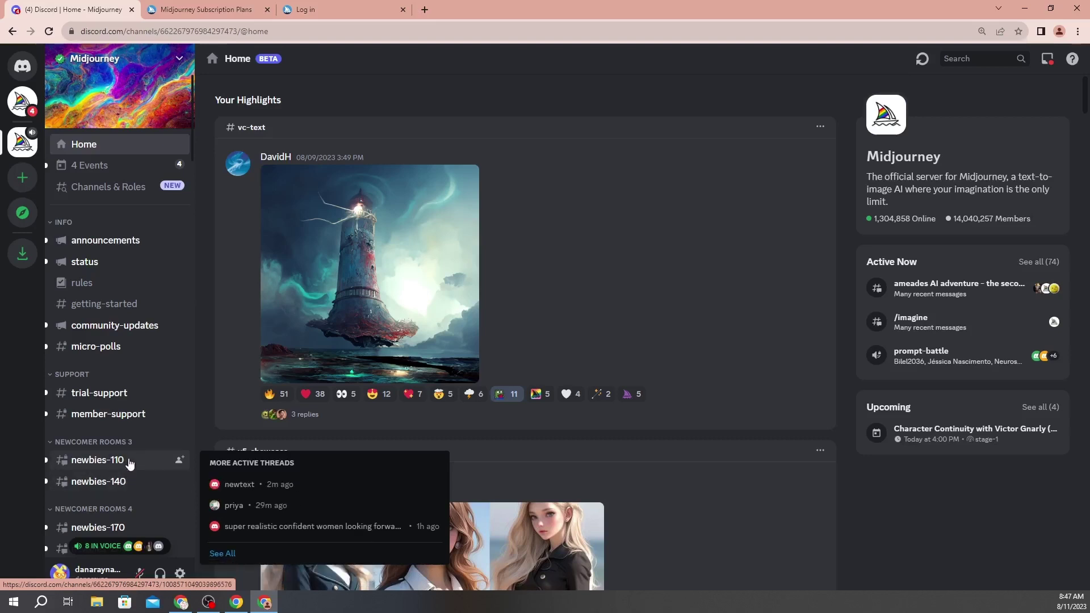
pyautogui.click(129, 462)
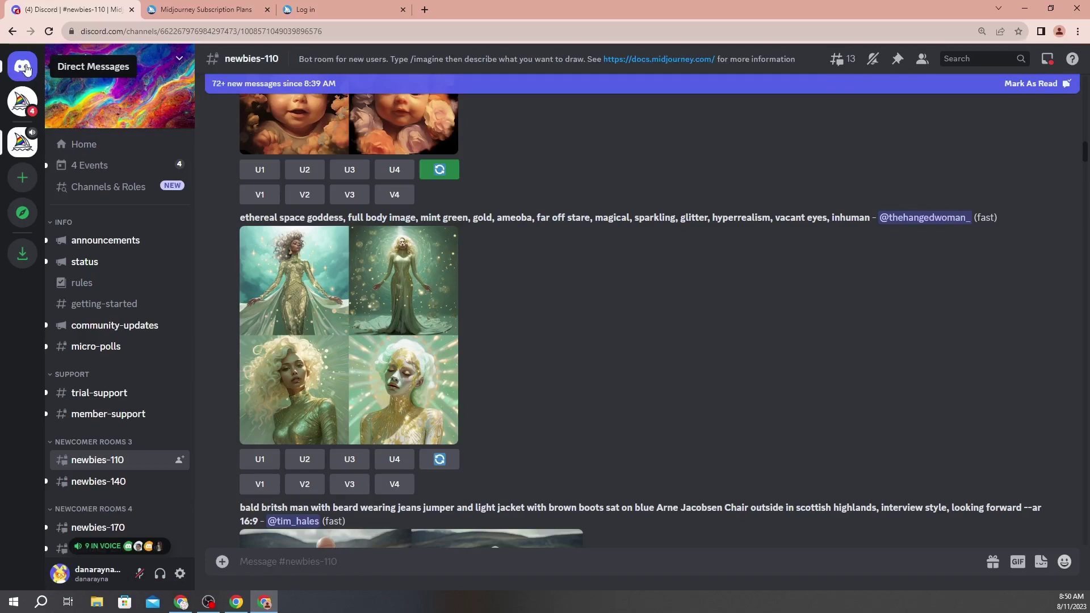
# Open the Midjourney Bot conversation under Direct Messages.
pyautogui.click(25, 68)
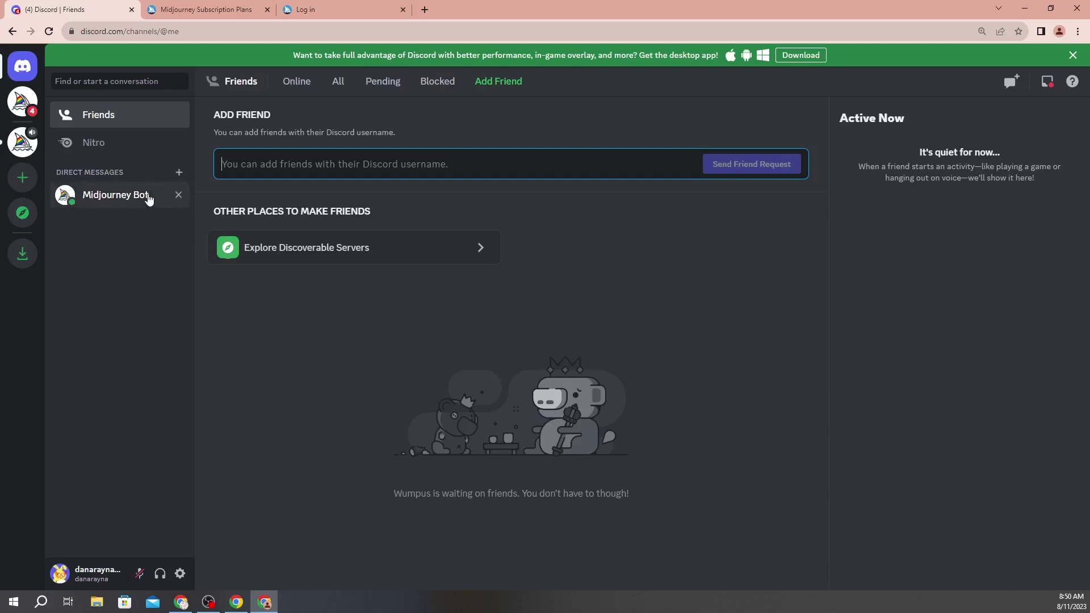
pyautogui.click(117, 199)
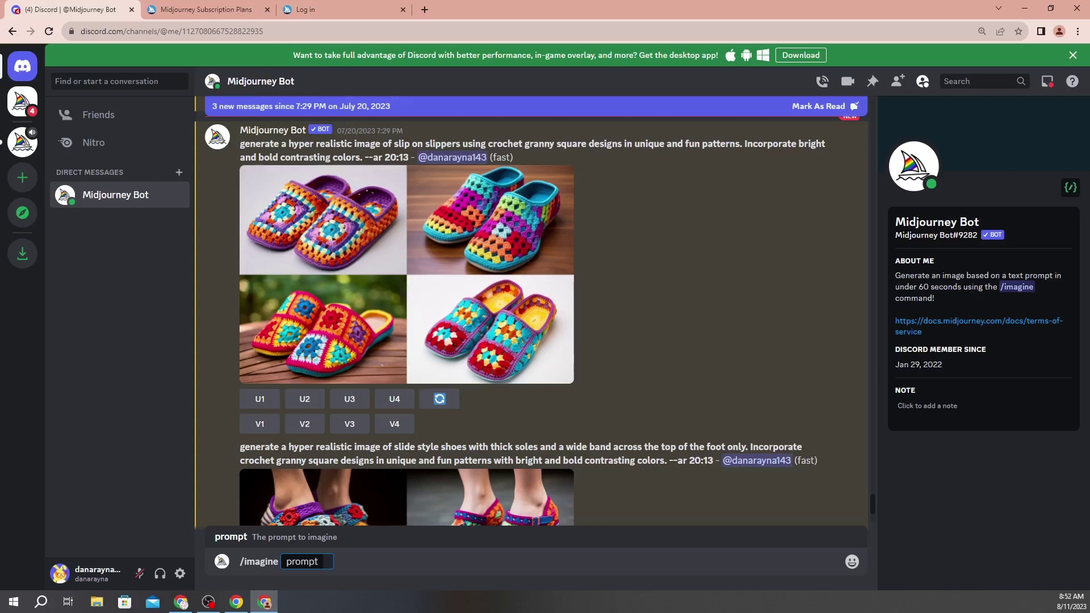
# Scroll the Midjourney Bot chat up to the upscaled boho crochet bag from the --ar 20:13 prompt.
pyautogui.scroll(15, 855, 242)
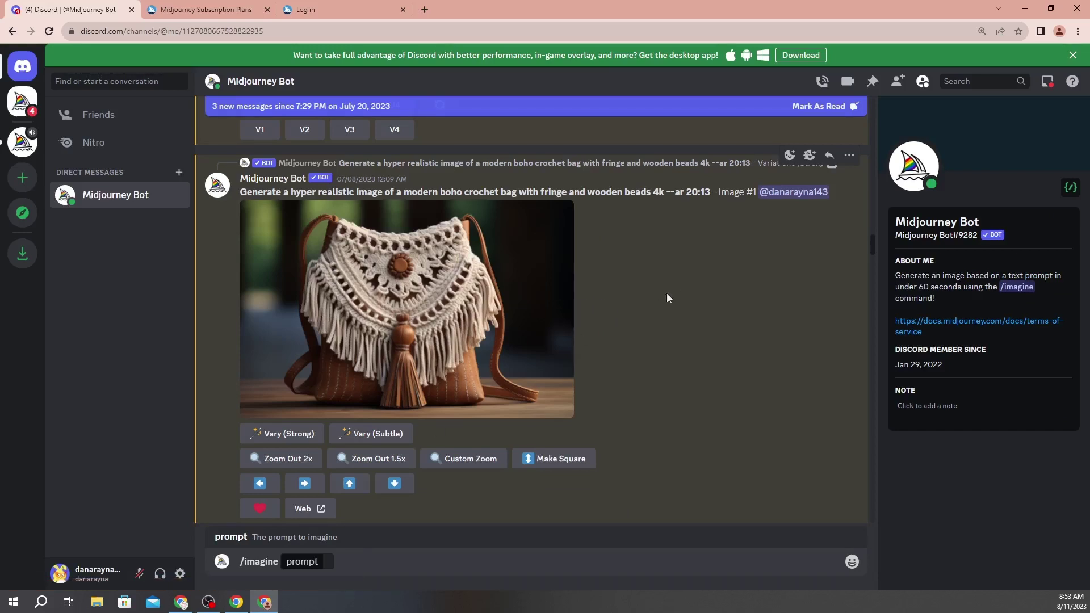
# Bring the four-image Variations (Strong) grid of the boho crochet bag into view.
pyautogui.scroll(4, 665, 309)
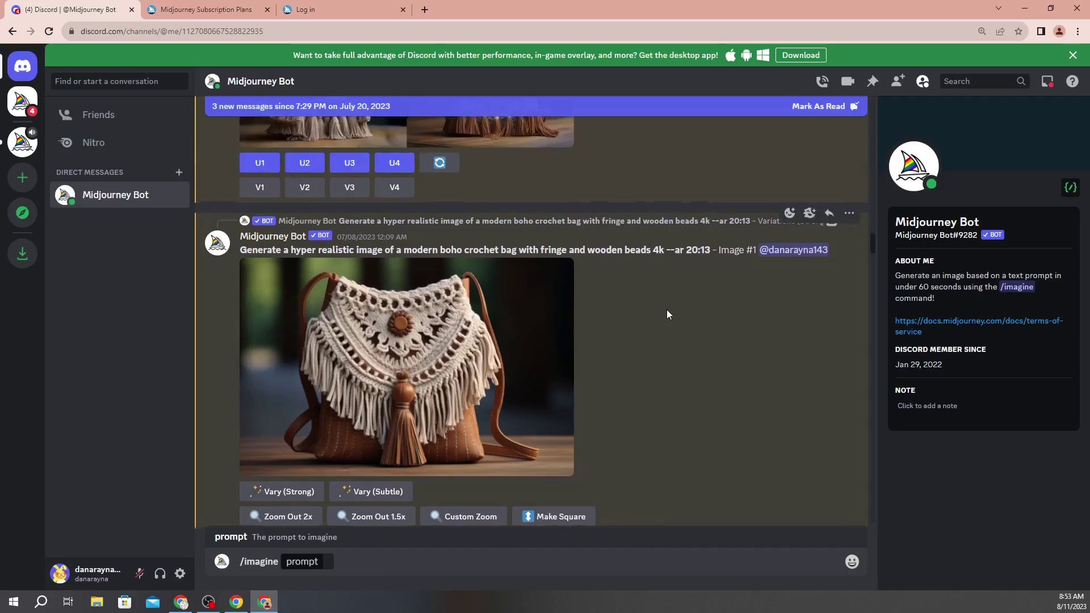
pyautogui.scroll(3, 667, 309)
pyautogui.scroll(-1, 667, 309)
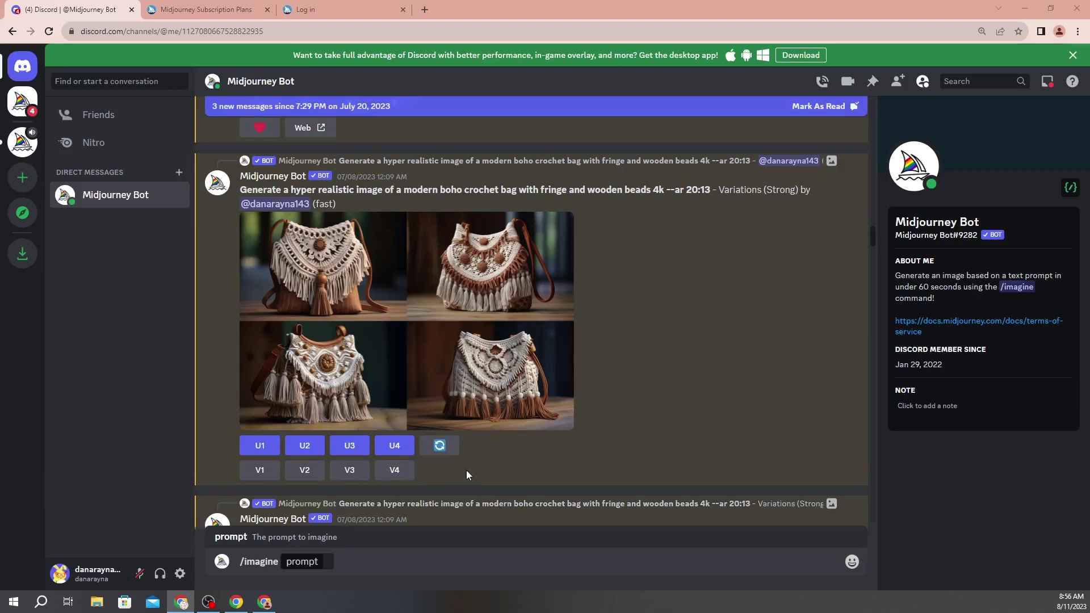
# Scroll down to the Image #1 upscale from the strong variations grid.
pyautogui.scroll(-3, 383, 483)
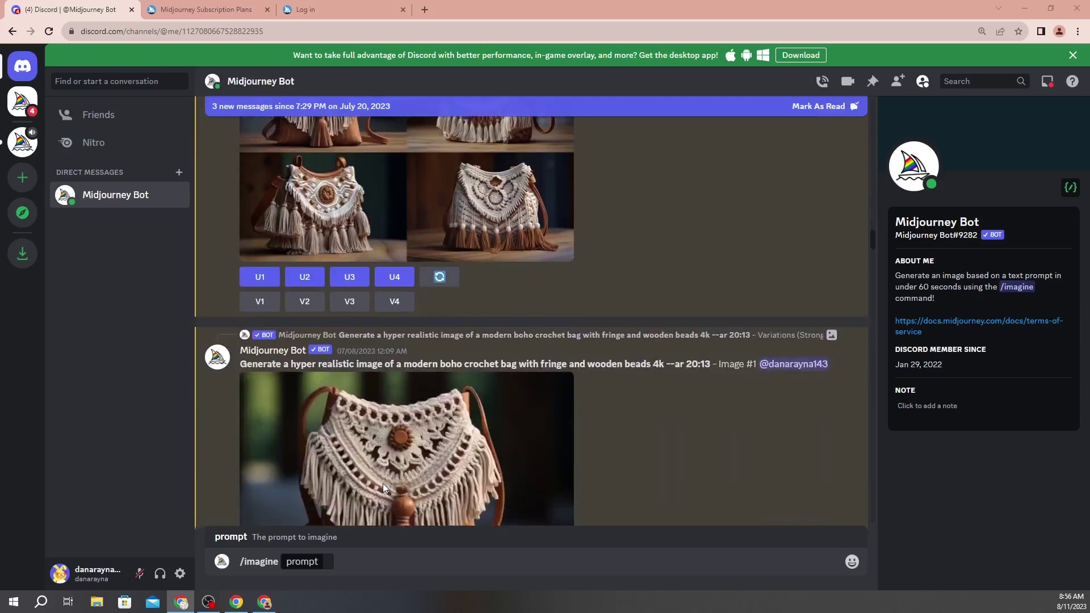
pyautogui.scroll(2, 365, 425)
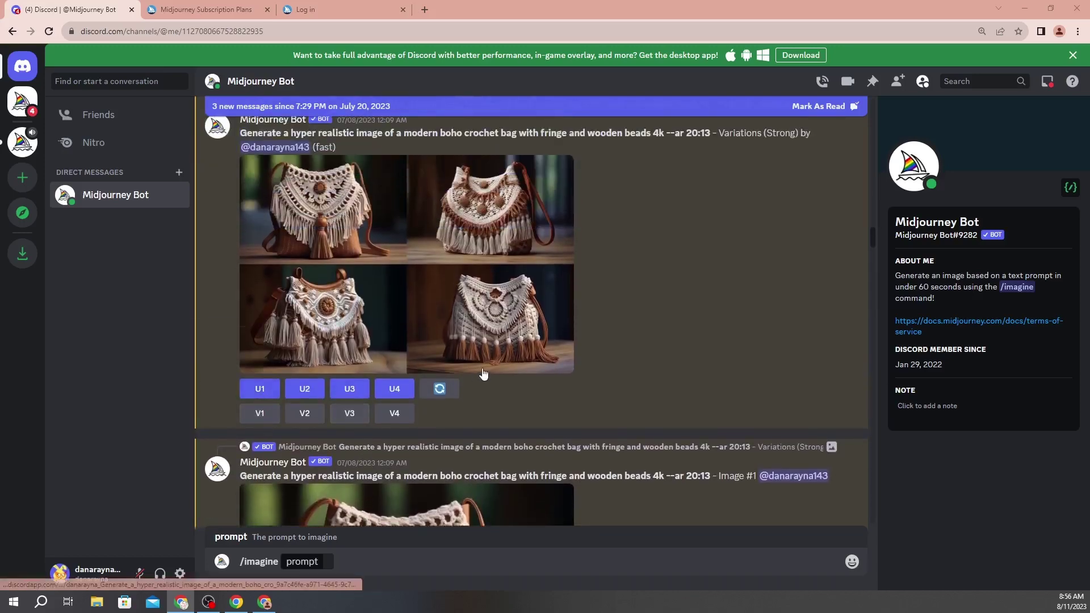
pyautogui.scroll(-3, 480, 375)
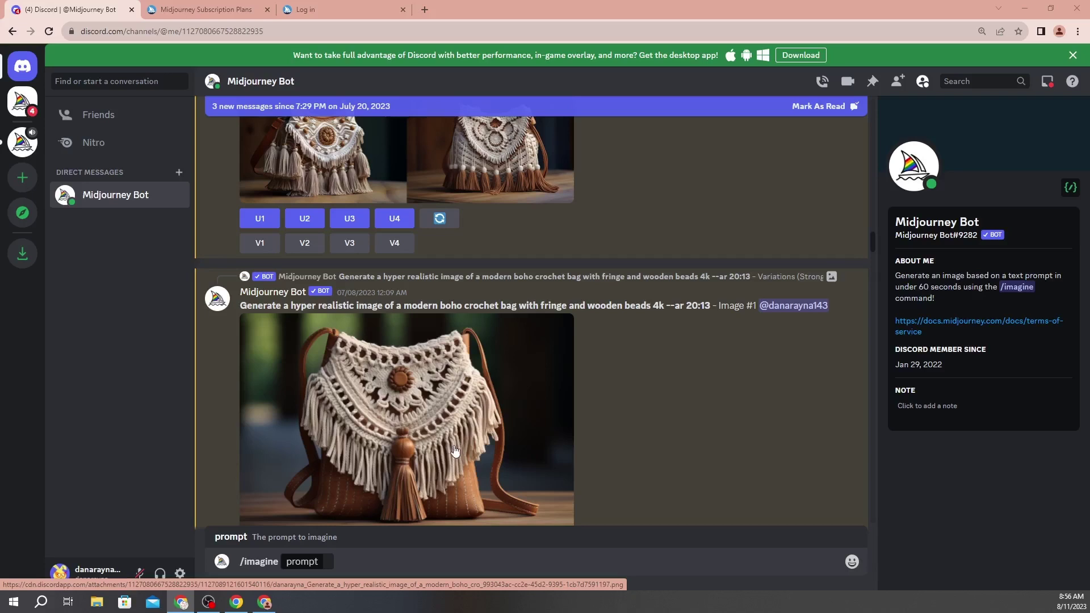
pyautogui.scroll(-1, 452, 430)
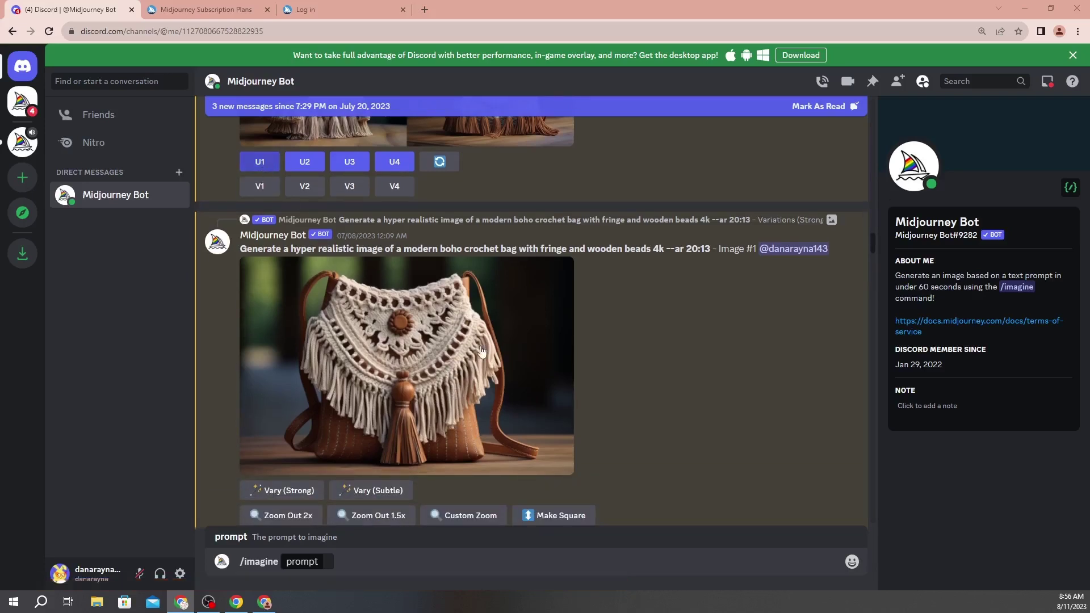
pyautogui.scroll(-1, 335, 494)
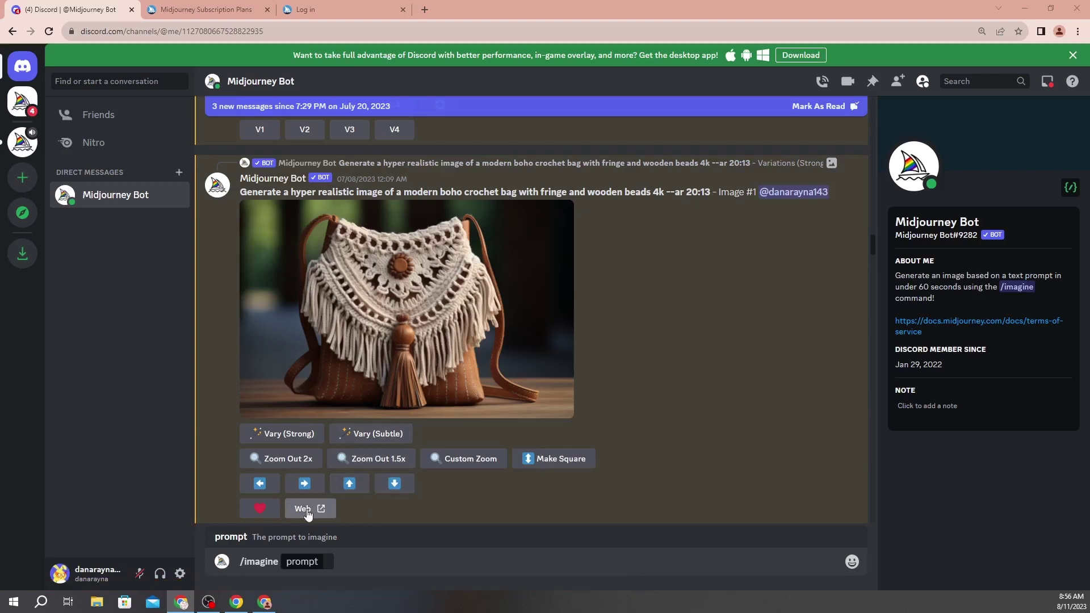
# Save the upscaled crochet bag image from its Midjourney web job page, then close that tab.
pyautogui.click(308, 514)
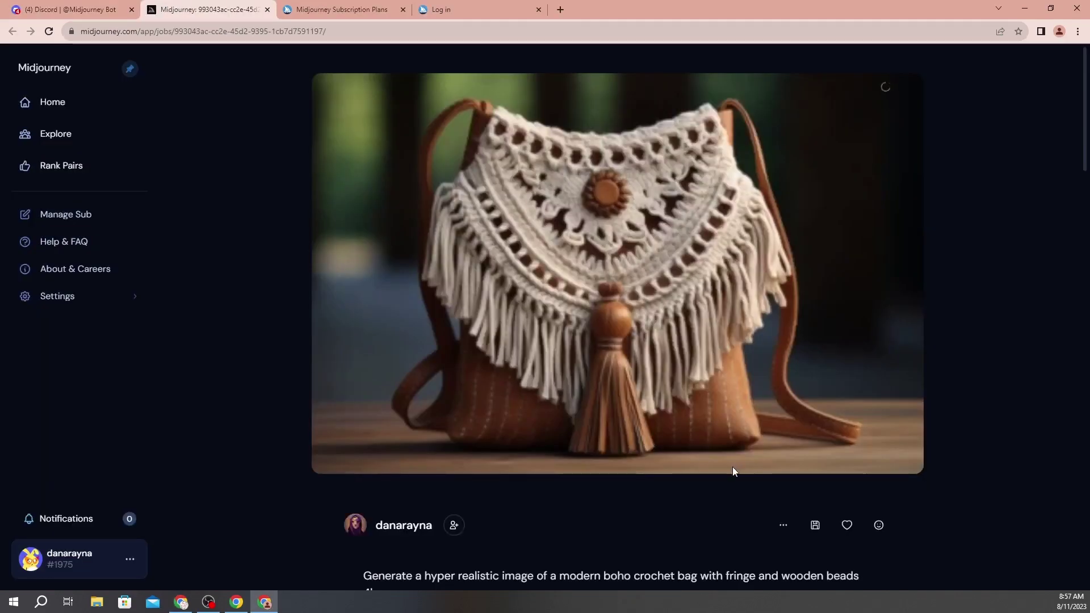
pyautogui.click(815, 526)
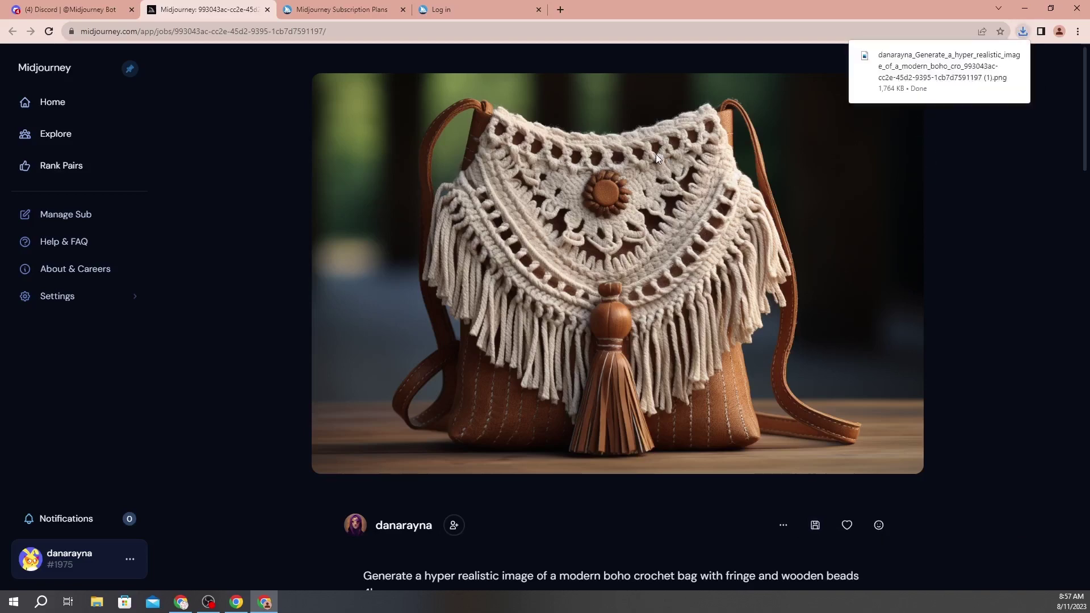
pyautogui.hotkey('ctrl', 'w')
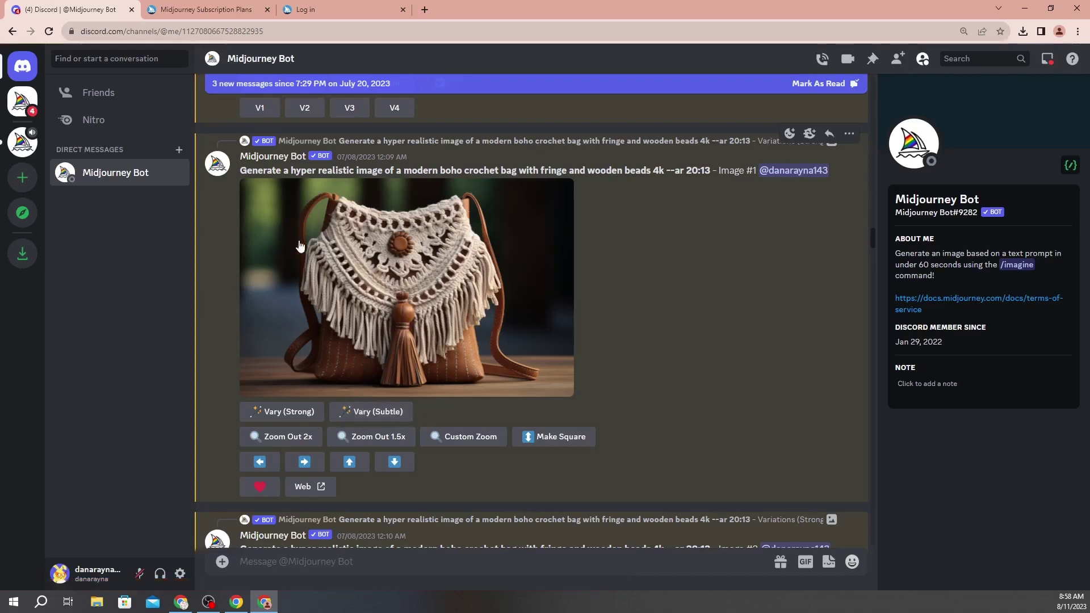
# Request Vary (Subtle) on the upscaled fringed boho crochet bag image.
pyautogui.click(376, 413)
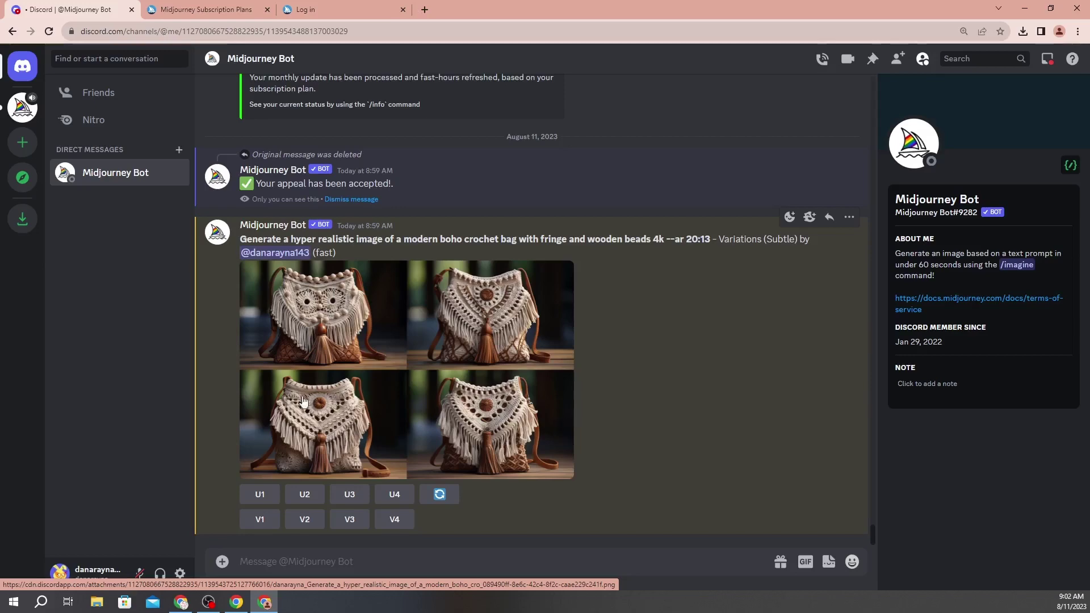
pyautogui.scroll(15, 330, 396)
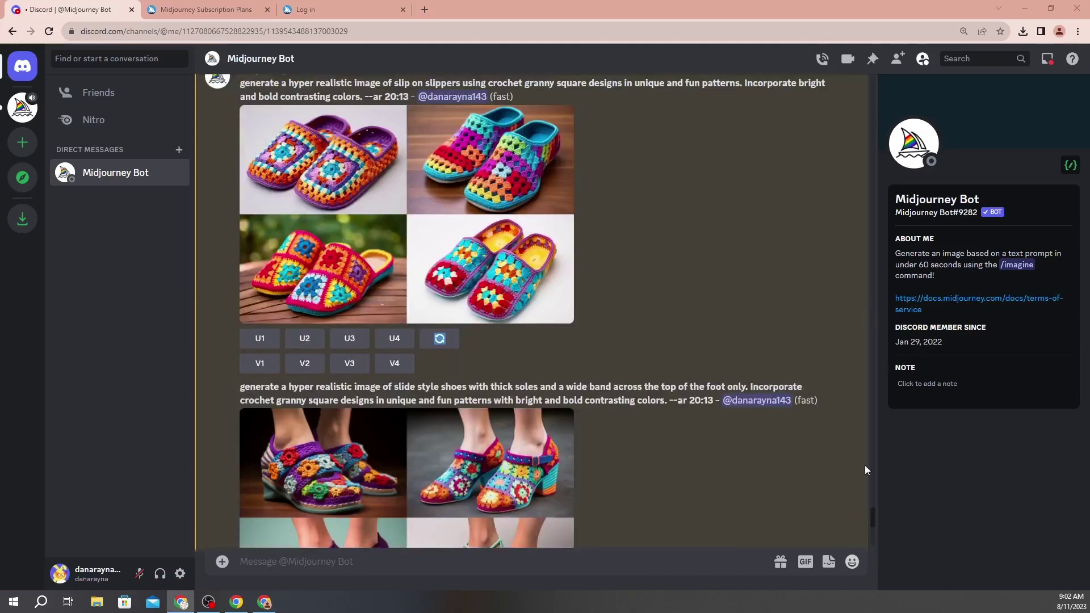
pyautogui.click(1018, 265)
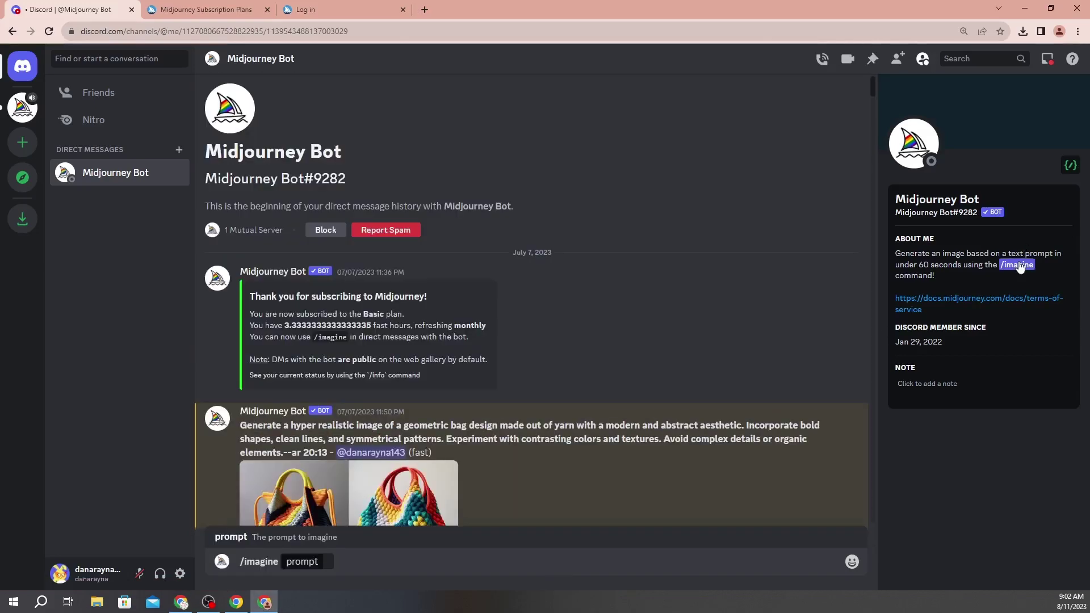
# Send the scholarly yarn fox prompt (glasses, cardigan, fedora) with --ar 20:13.
pyautogui.click(324, 562)
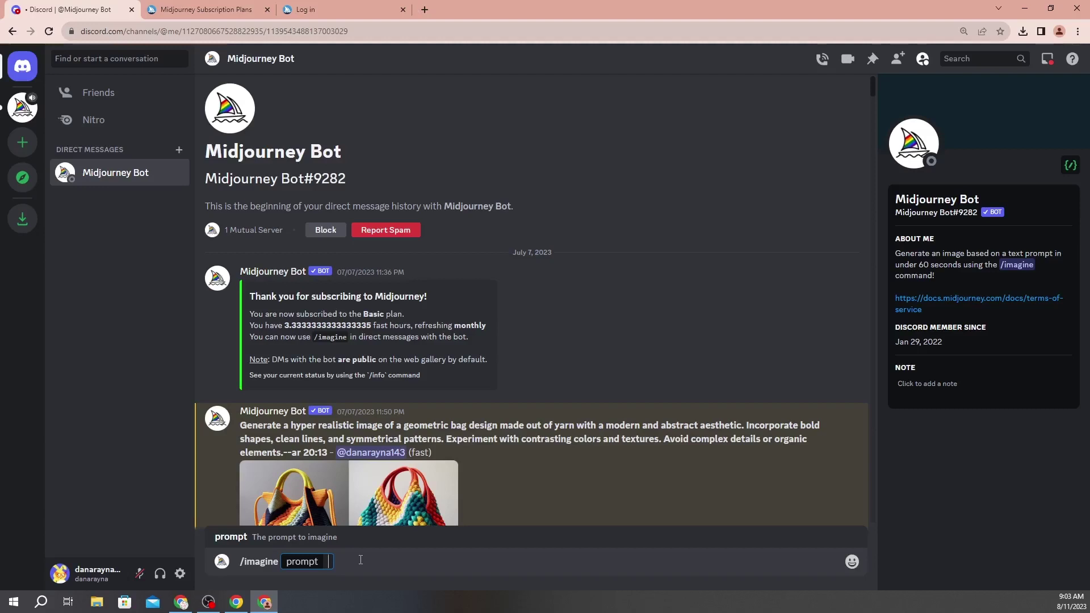
pyautogui.write('generate a hyper realistic image of a woodland fox stuffed animal made out of yarn. Give him a scholarly look, with glasses and a cardigan sweater. Give him a necktie or a bowtie and a fedora hat.')
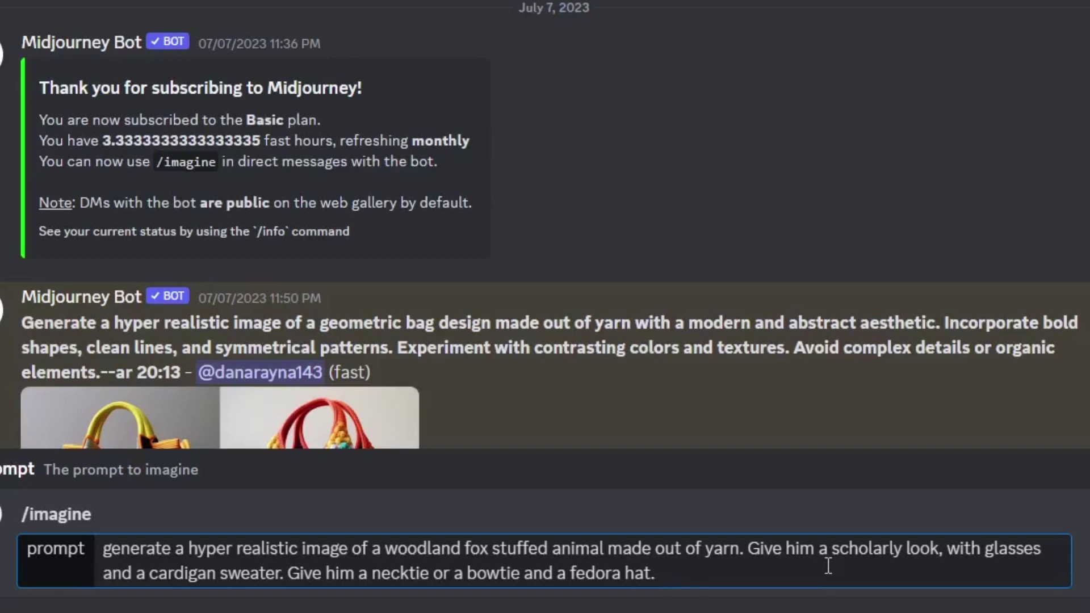
pyautogui.write('--ar20:')
pyautogui.write('13')
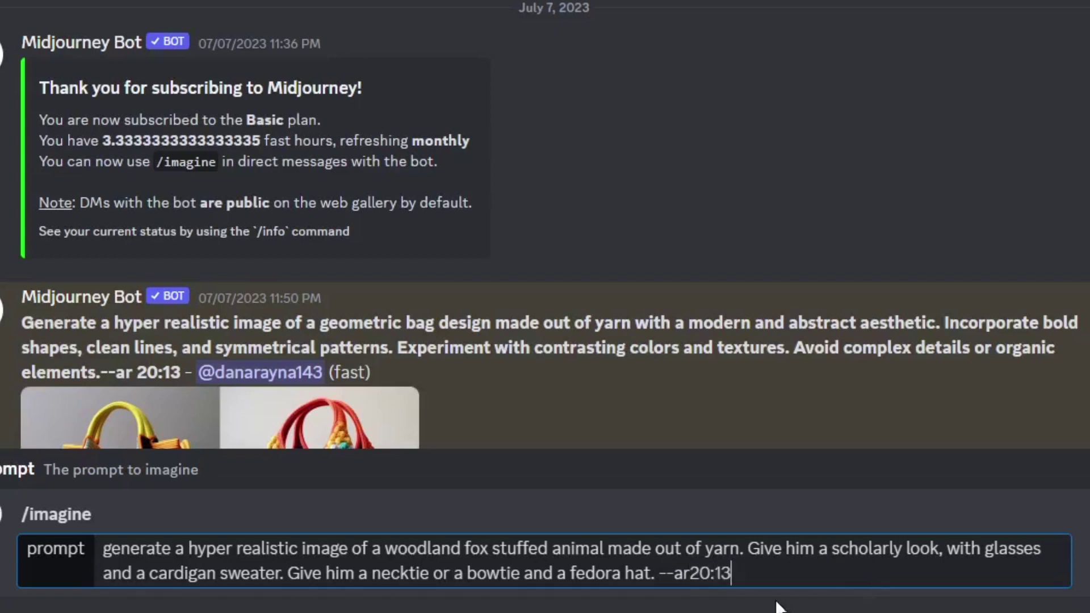
pyautogui.click(692, 574)
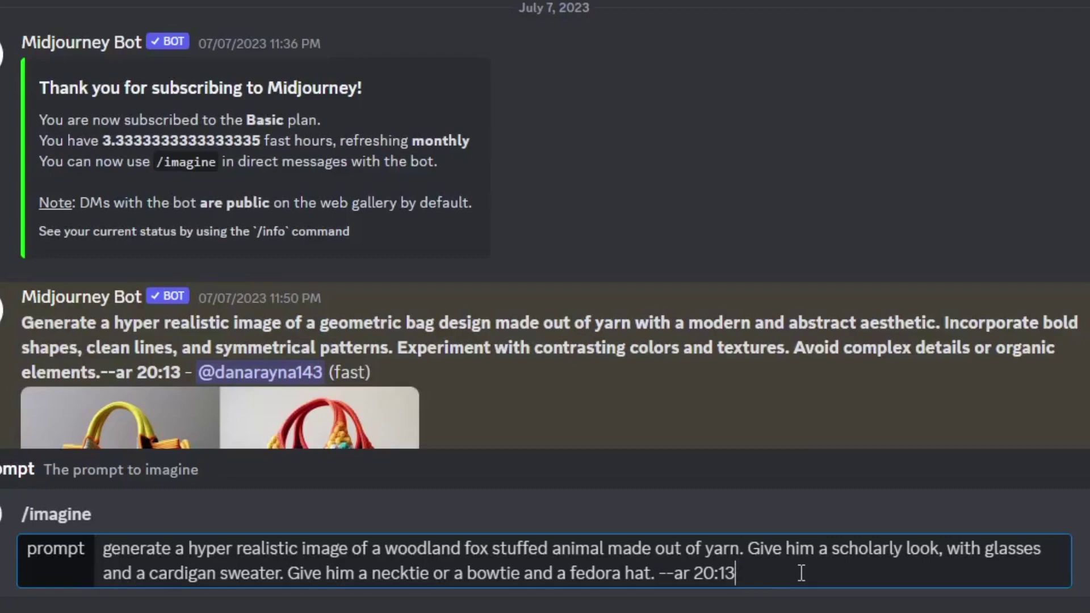
pyautogui.press('Return')
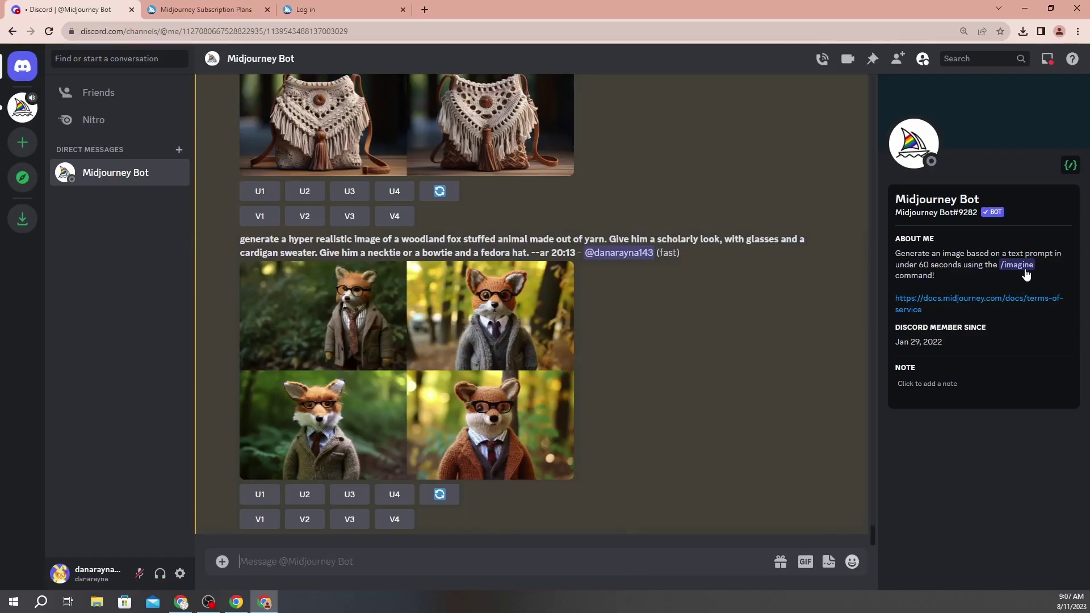
# Insert another /imagine command from the bot's About Me panel below the fox grid.
pyautogui.click(1017, 264)
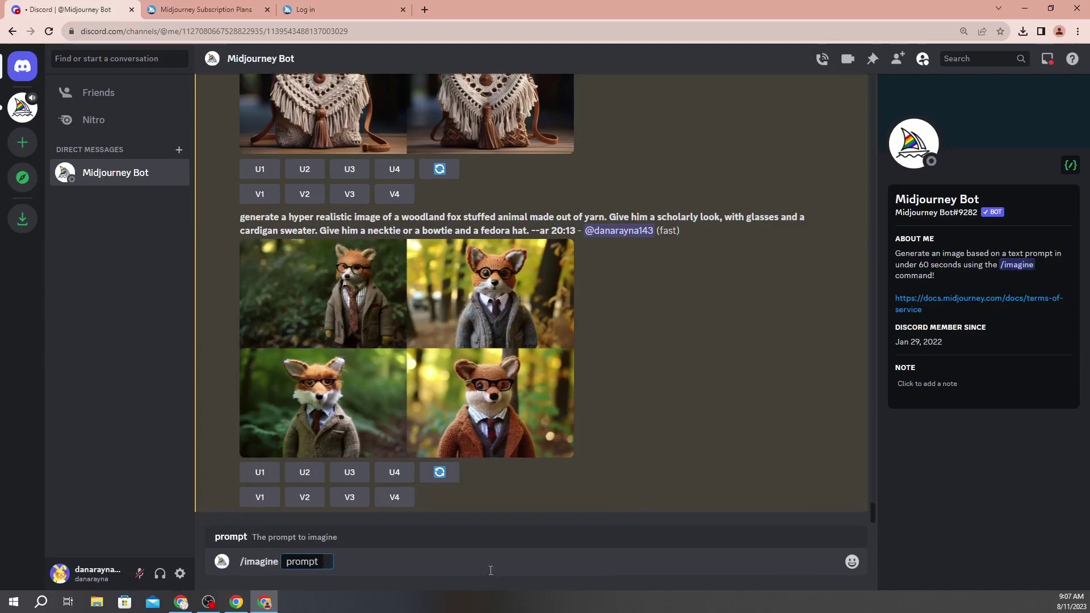
# Submit the revised crocheted fox prompt with sweater, bowtie and hat at --ar 20:13.
pyautogui.write('generate a hyper realsitc image of a woodland fox crocheted stuffed animal made out of yarn. Give him a shcolarly look, with glasses, a sweater, a bowtie, and a hat. --ar 20:13')
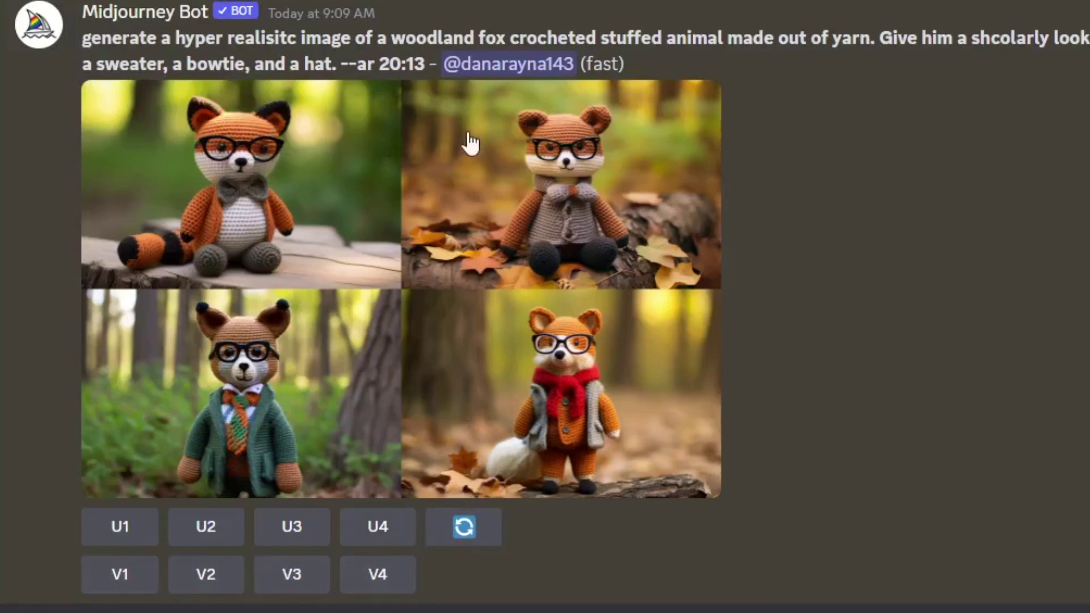
# Create V4 strong variations of the bottom-right crocheted fox in the red scarf.
pyautogui.click(380, 576)
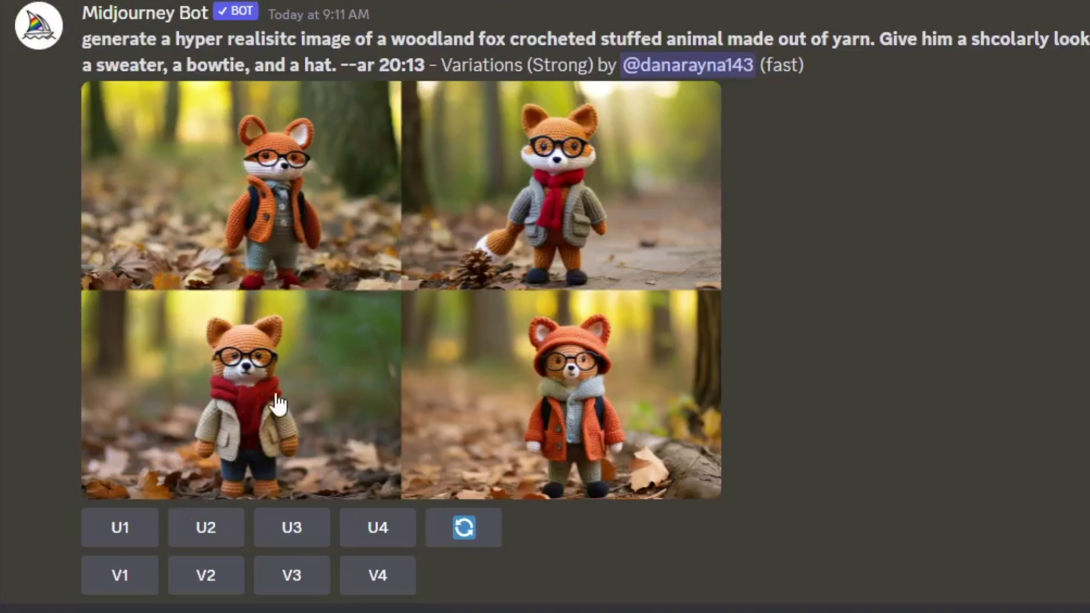
# Upscale variation 3 (U3), the fox in the beige jacket and red scarf.
pyautogui.click(284, 531)
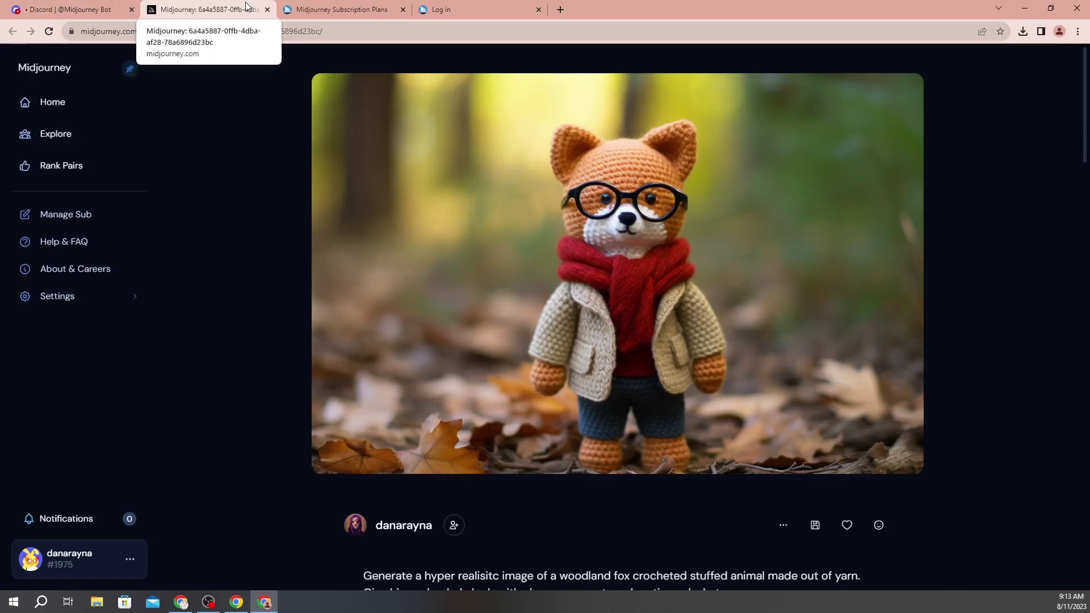
# Check the new fox at the top of the Midjourney Home gallery, then go back to Discord.
pyautogui.click(68, 108)
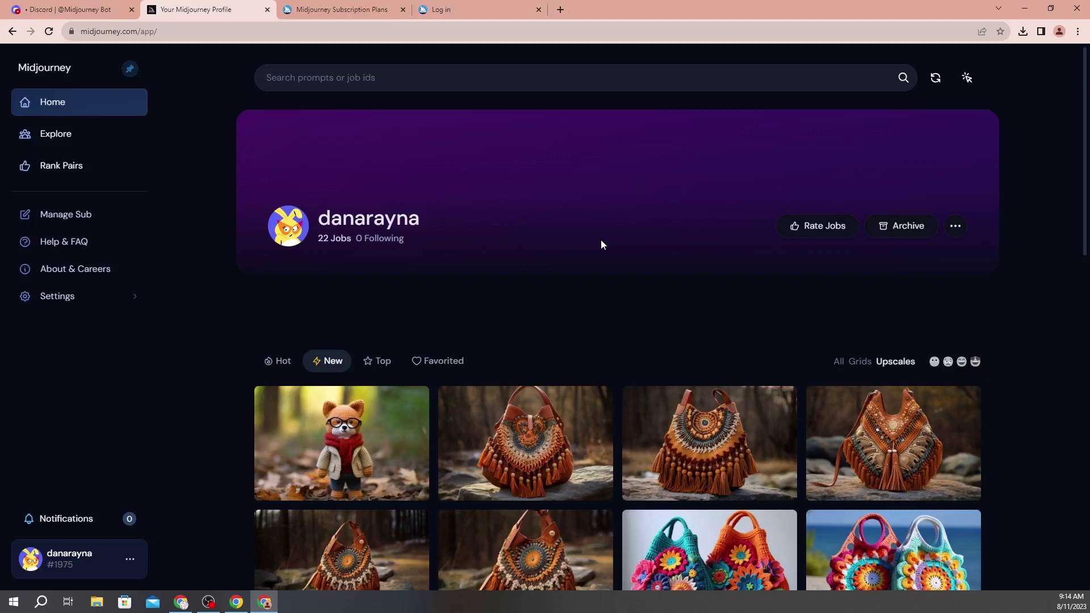
pyautogui.click(68, 10)
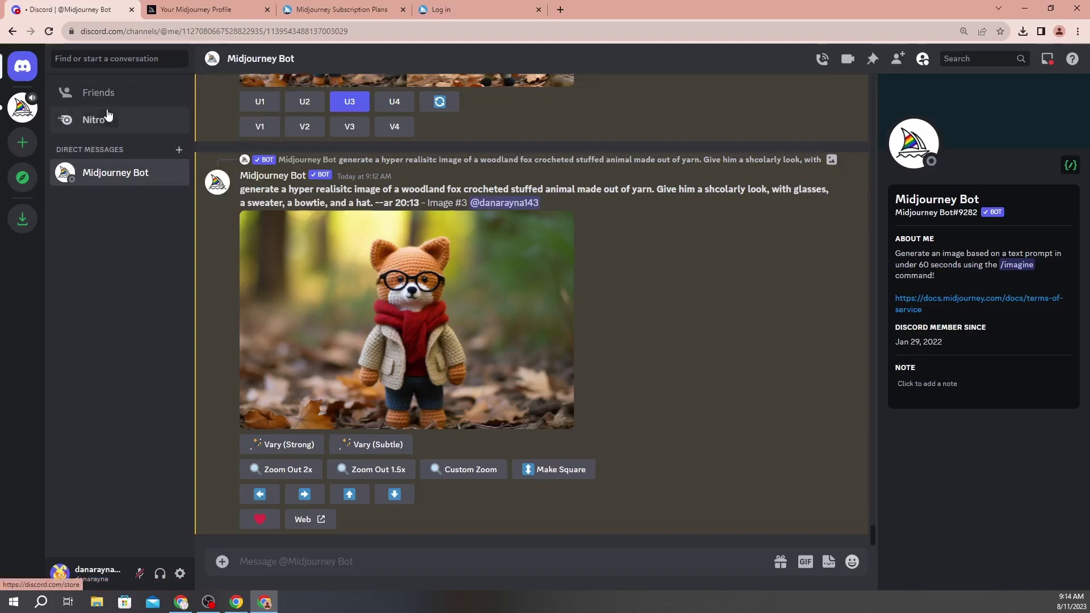
# Switch to the Midjourney server's newbies-110 channel from the server list.
pyautogui.click(15, 109)
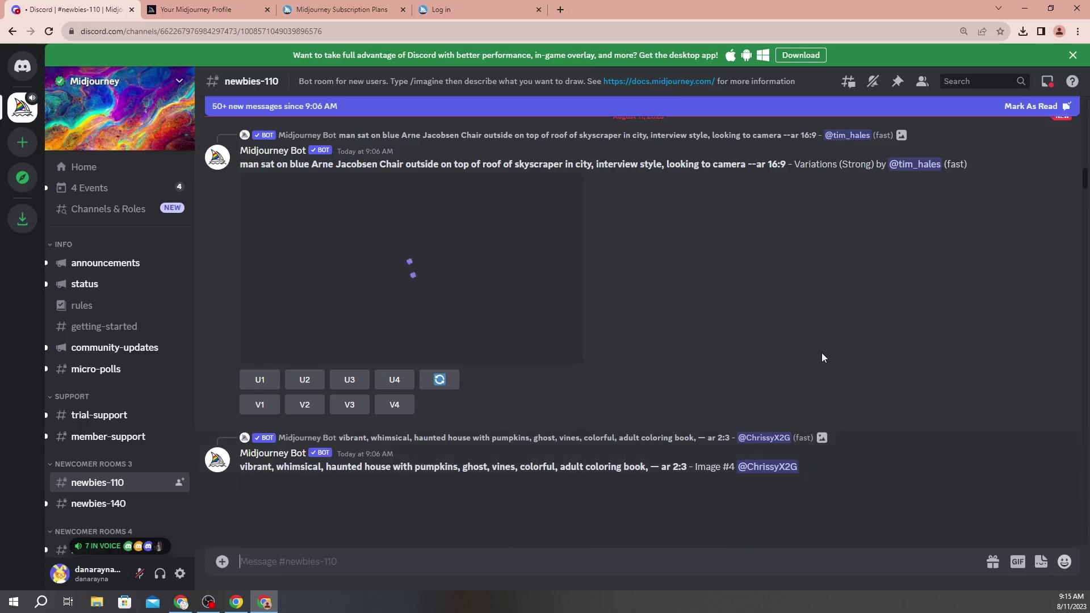
# Scroll down through other users' image generations in newbies-110.
pyautogui.scroll(-4, 644, 258)
pyautogui.scroll(-5, 644, 258)
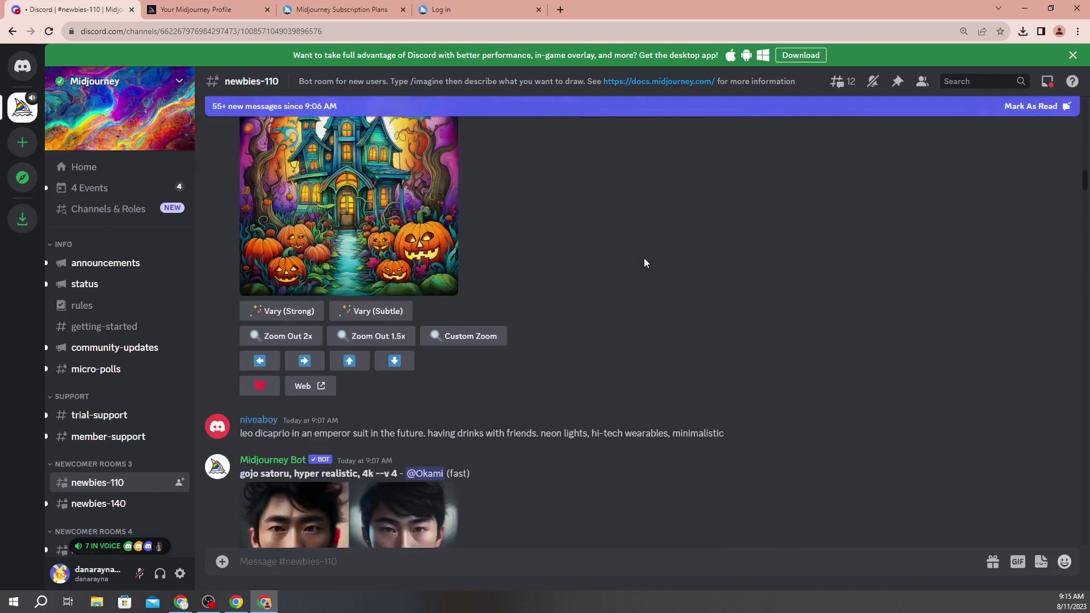
pyautogui.scroll(-3, 644, 257)
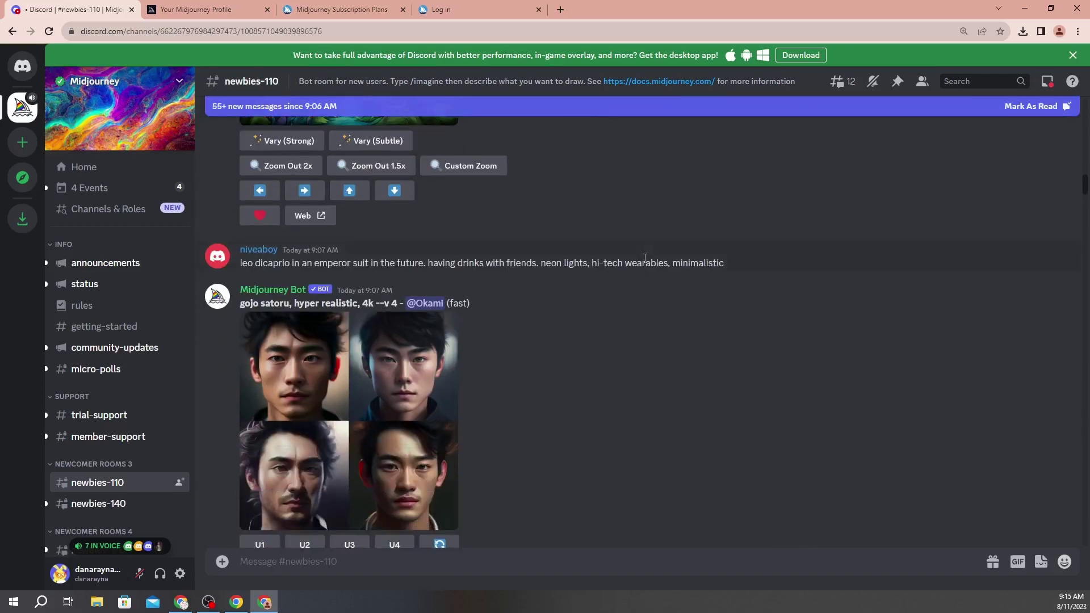
pyautogui.scroll(-3, 645, 257)
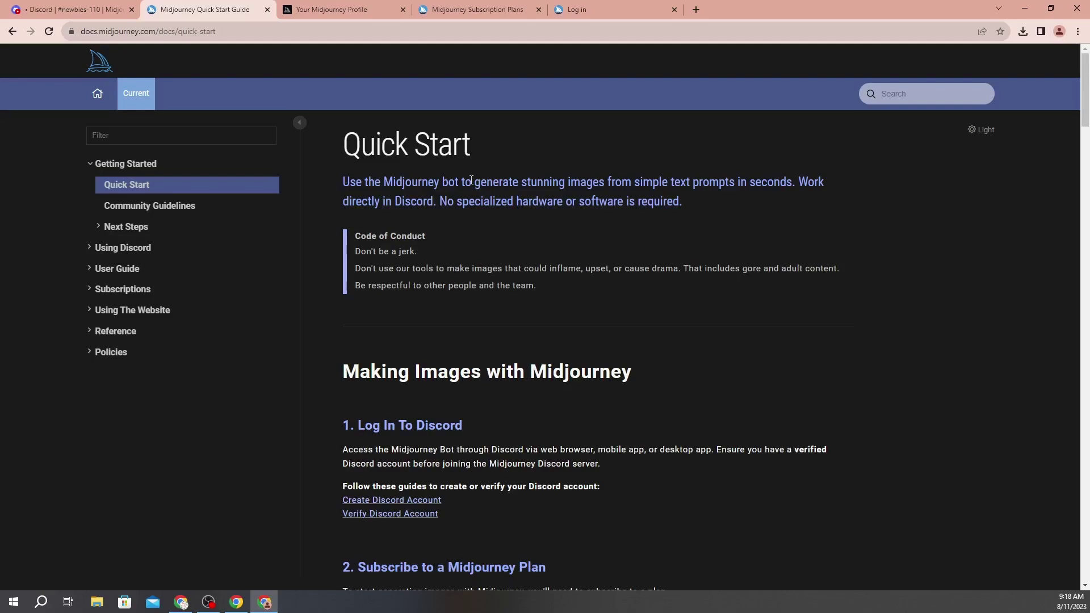
pyautogui.scroll(-12, 472, 180)
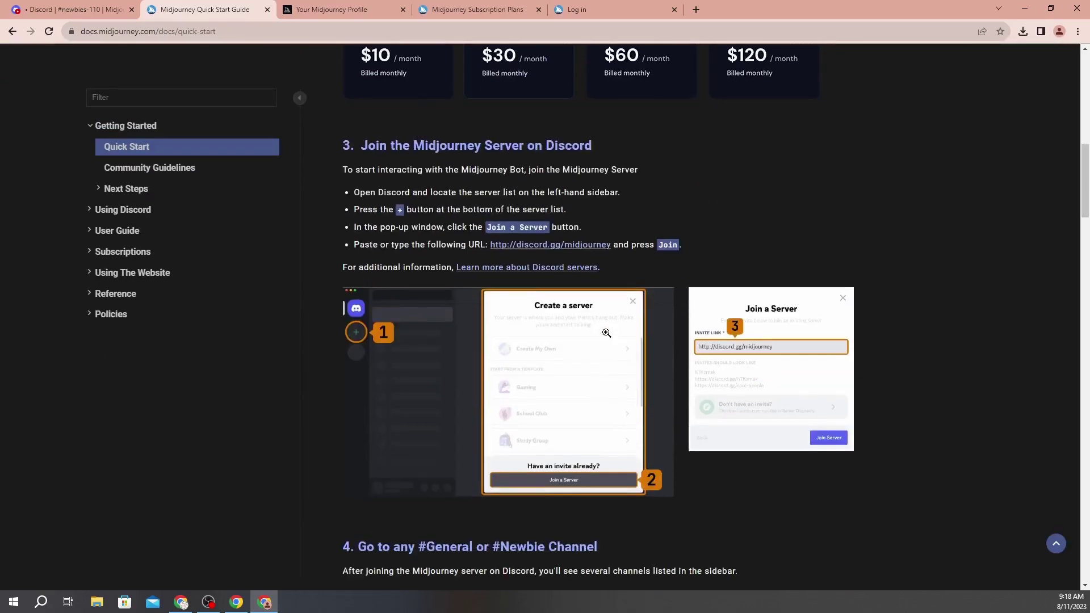
pyautogui.scroll(-15, 606, 333)
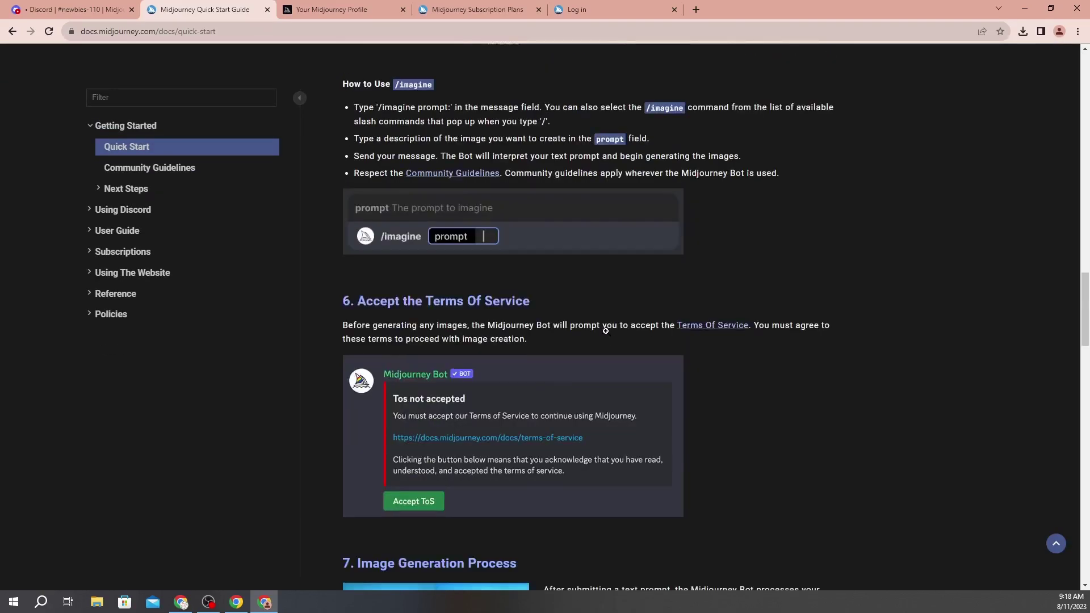
pyautogui.scroll(-11, 606, 332)
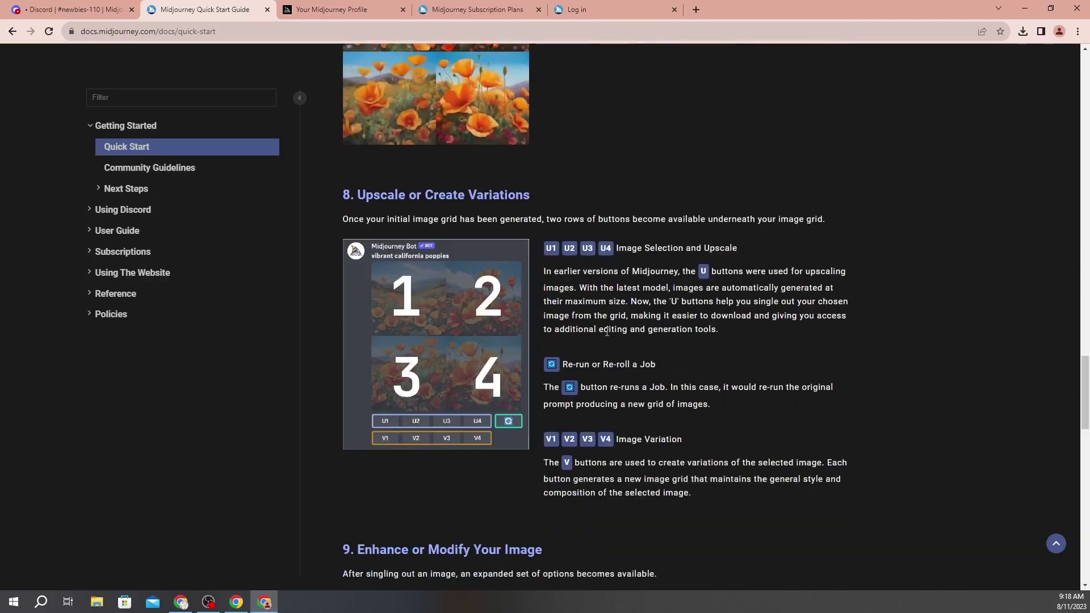
pyautogui.scroll(-7, 607, 332)
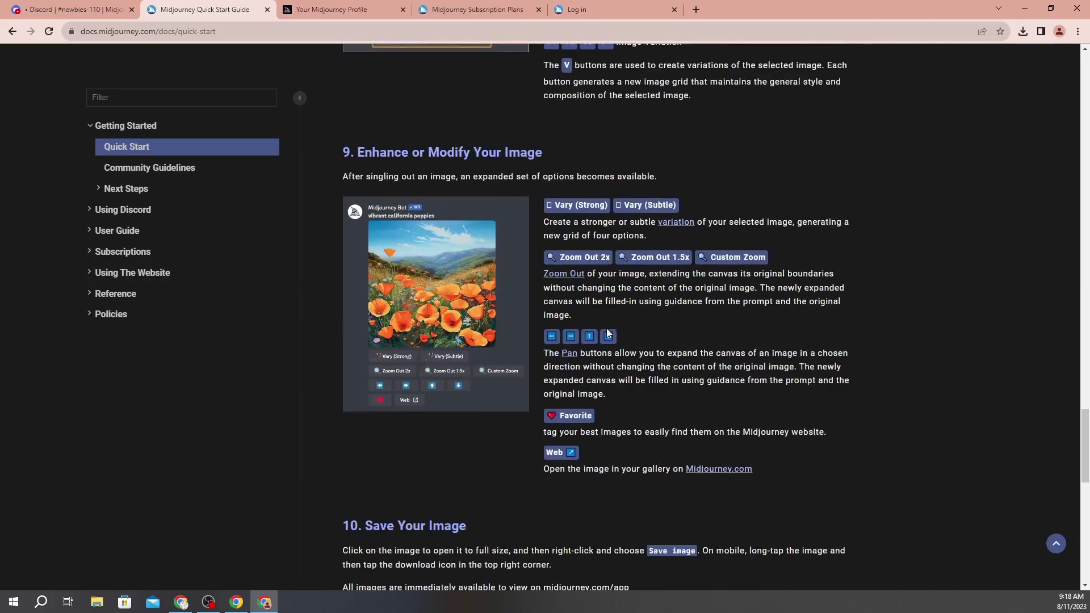
pyautogui.scroll(20, 608, 332)
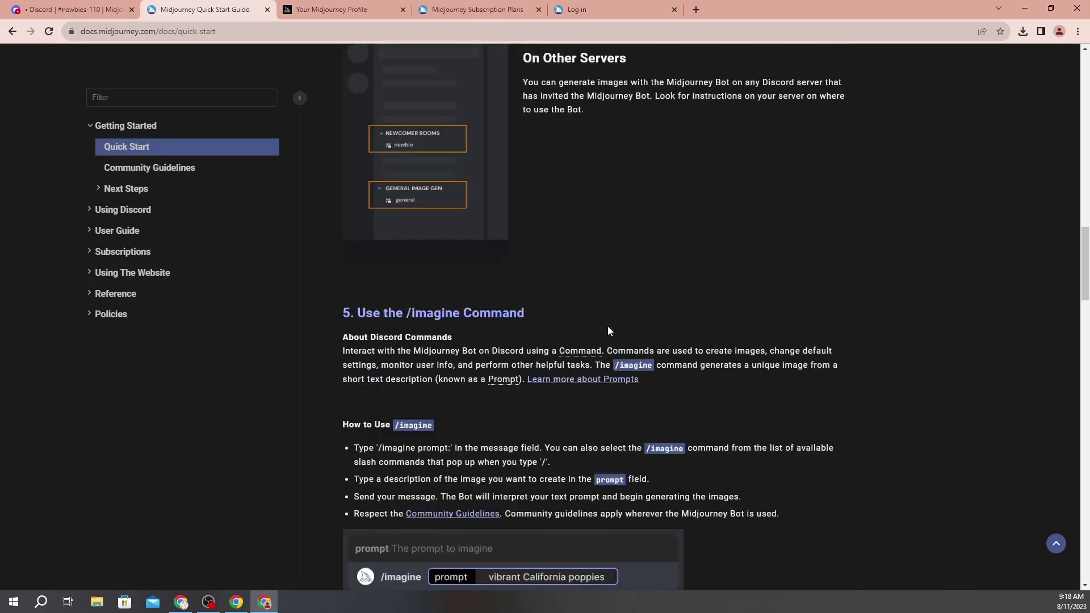
pyautogui.scroll(10, 608, 332)
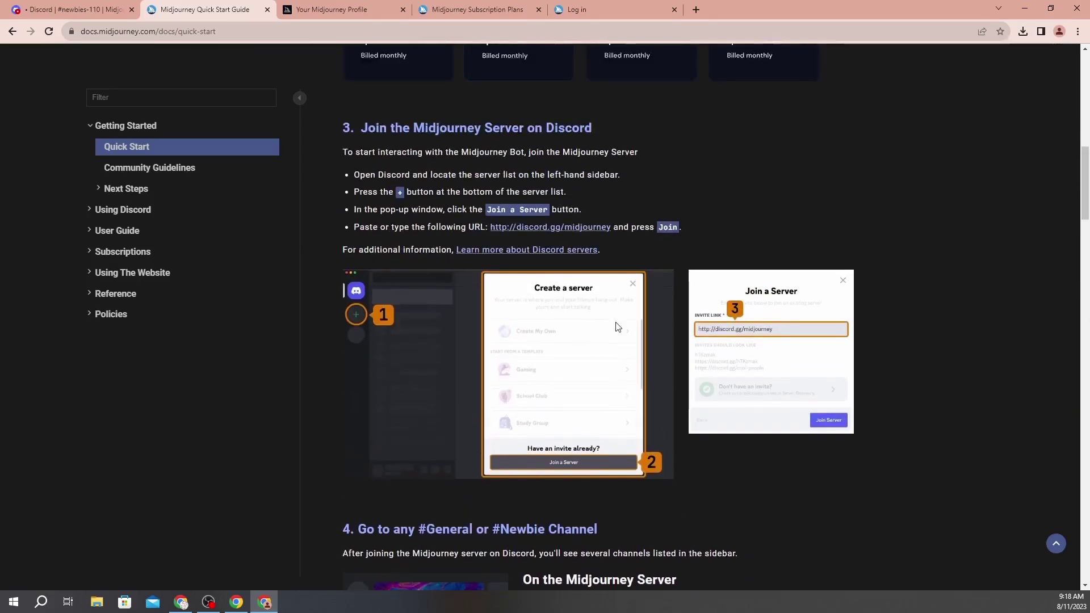
pyautogui.scroll(10, 616, 324)
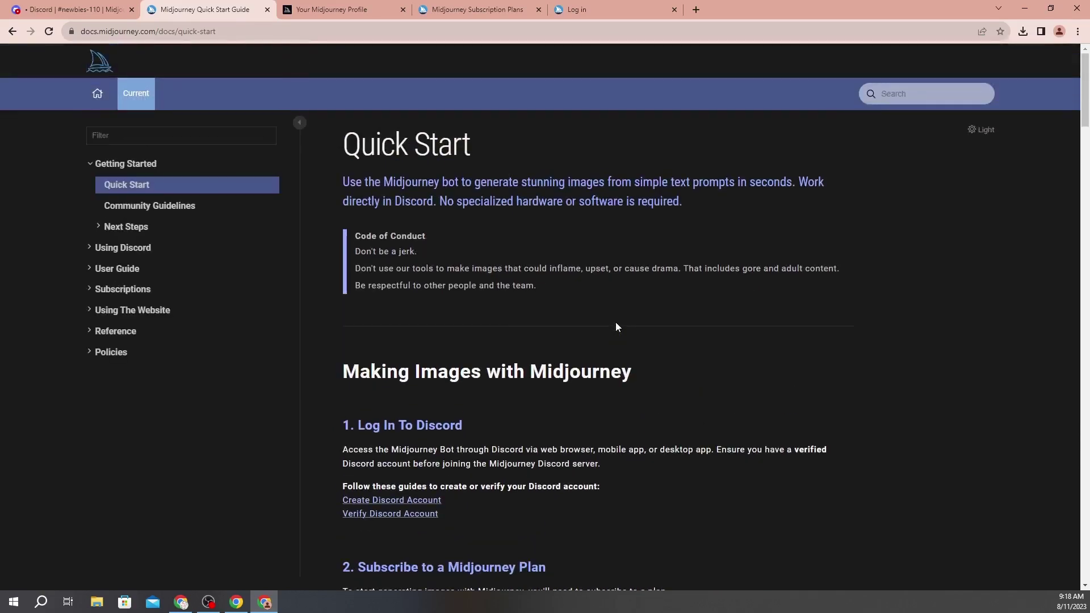